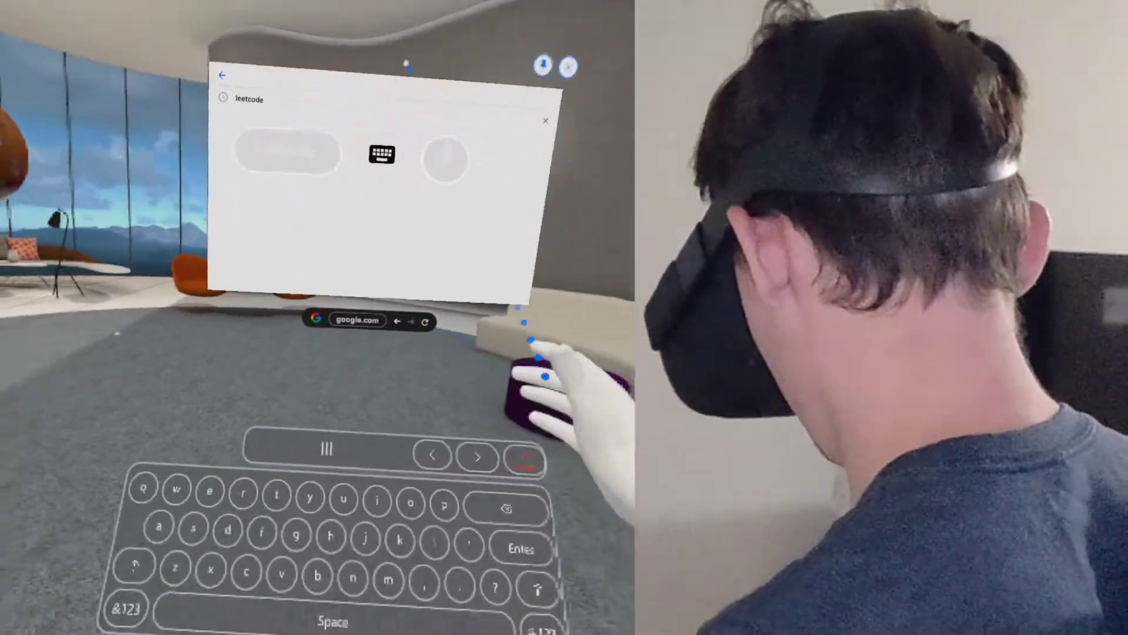
type("l")
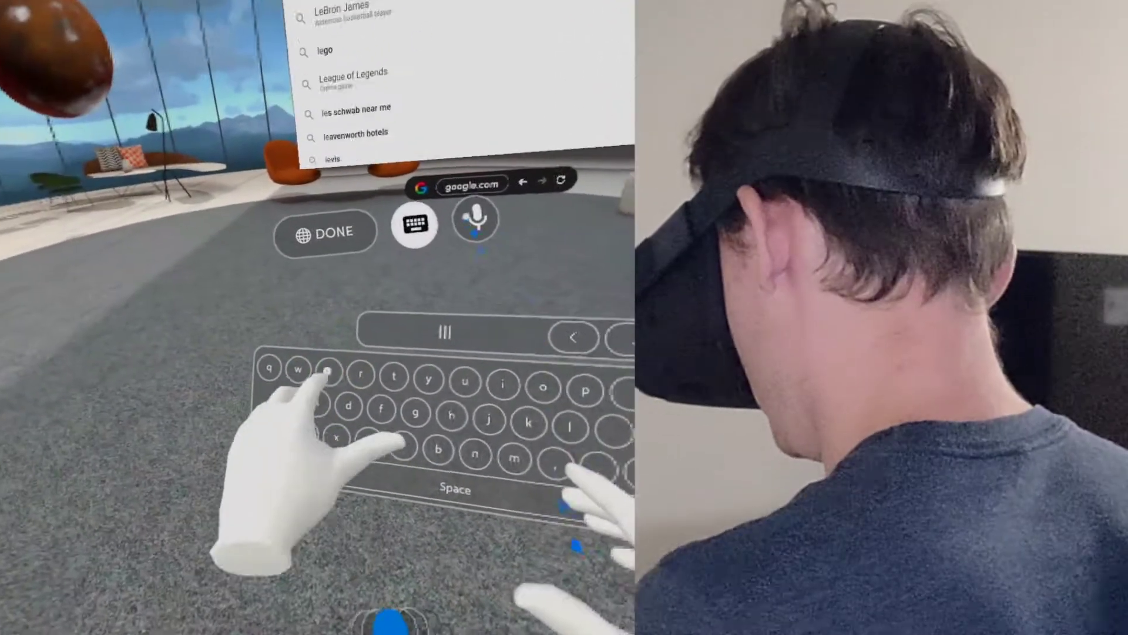
type("eetco")
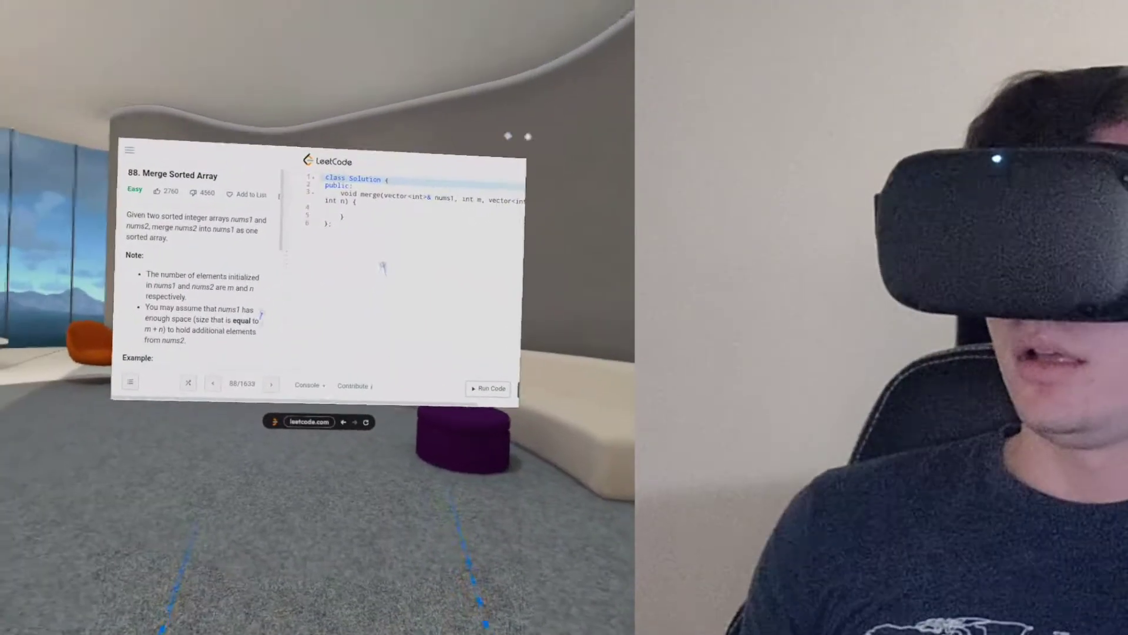
Step: Tap into the Merge Sorted Array C++ Solution editor, then dismiss the virtual keyboard
left_click(351, 265)
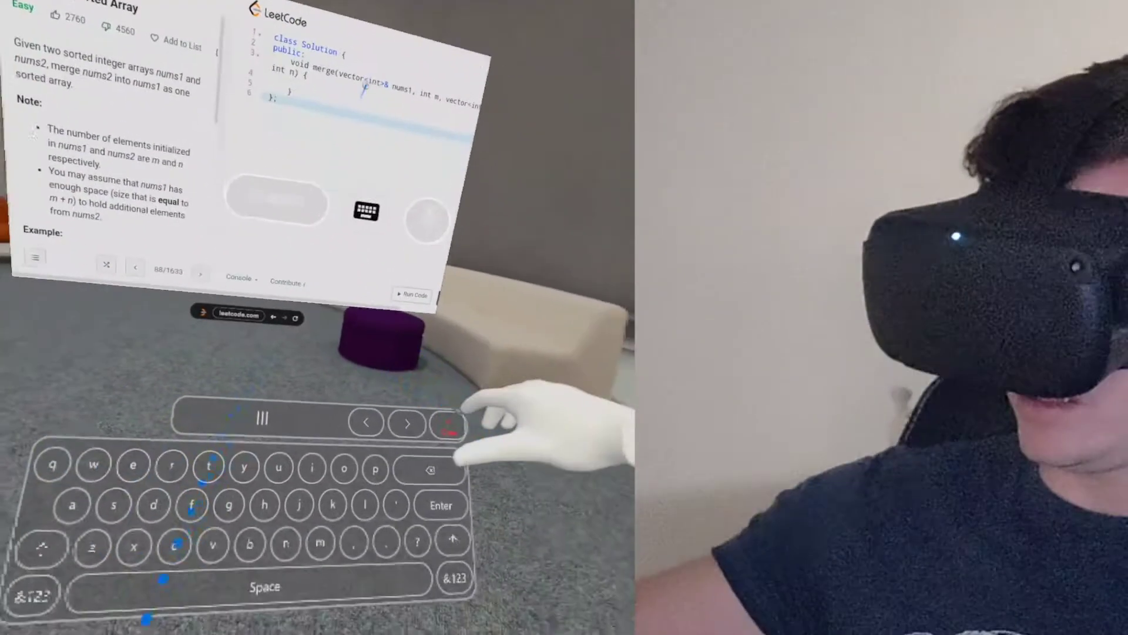
left_click(419, 392)
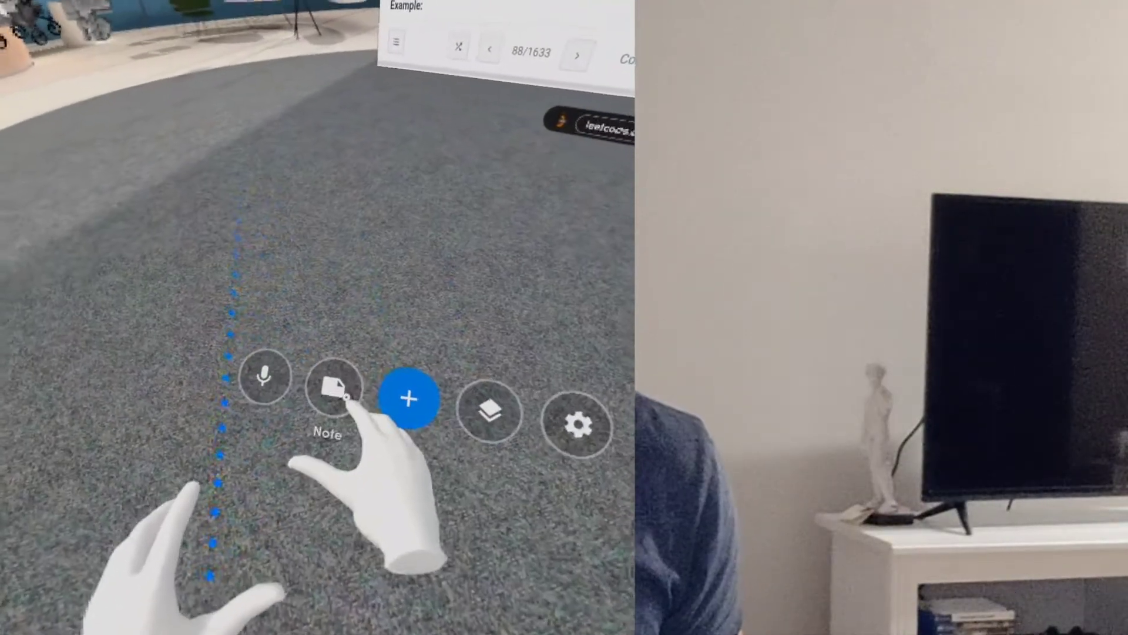
Step: Spawn a sticky note from the hand menu and cycle its colour past green to white
left_click(336, 387)
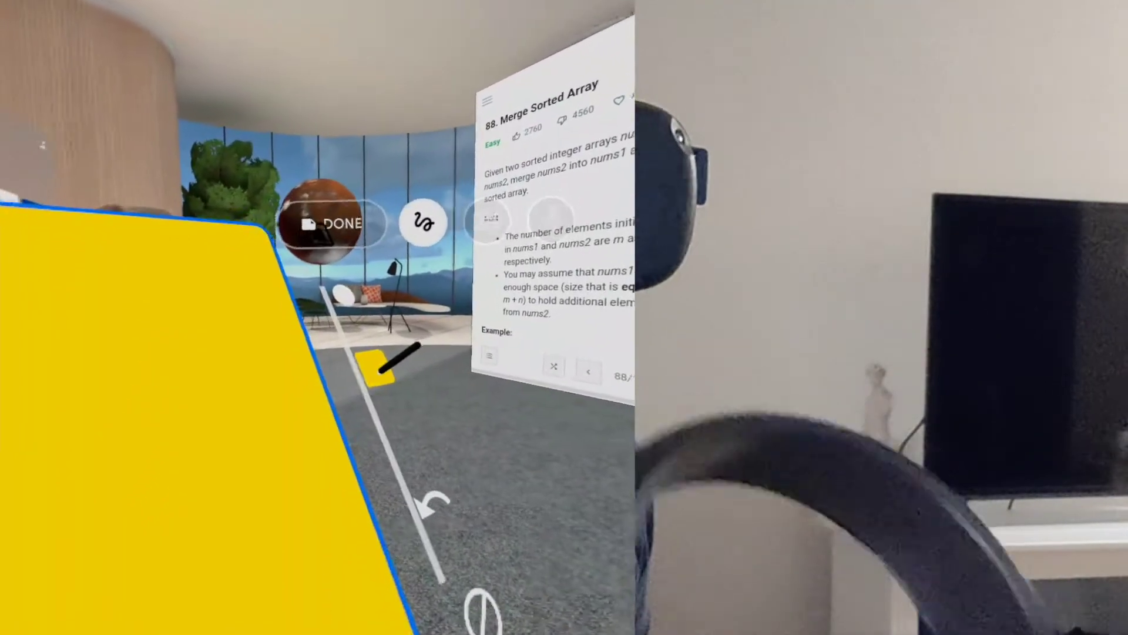
left_click(296, 434)
left_click(321, 284)
left_click(328, 282)
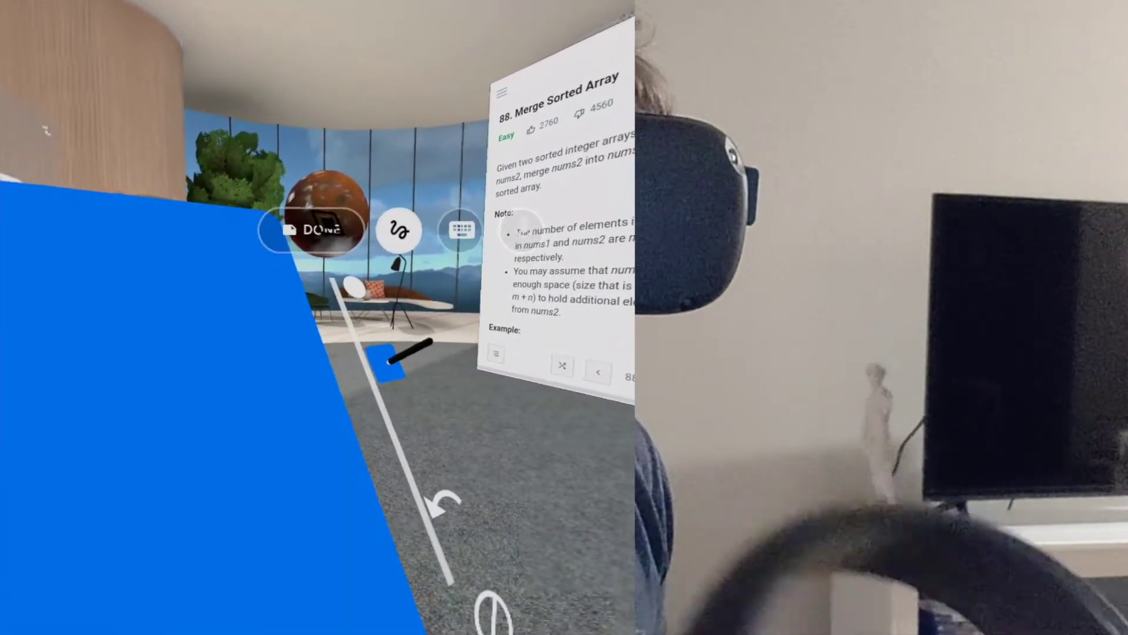
left_click(334, 281)
left_click(352, 318)
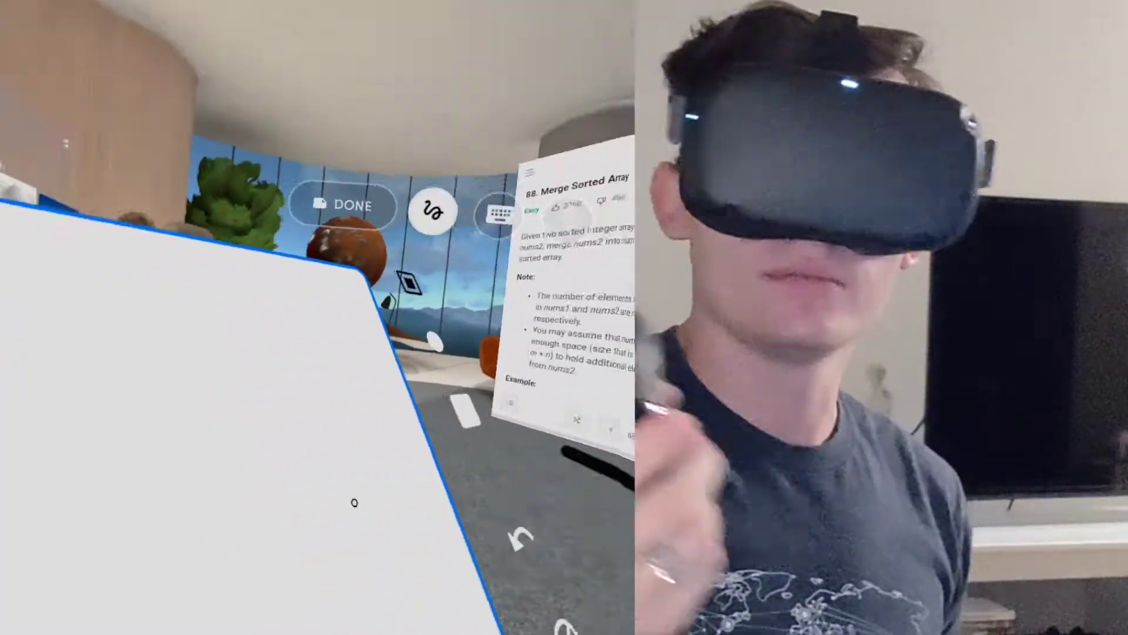
Step: Test the pen, then handwrite the bracket and numbers of [1,2,3,0,0] on the note
left_click_drag(366, 348, 441, 346)
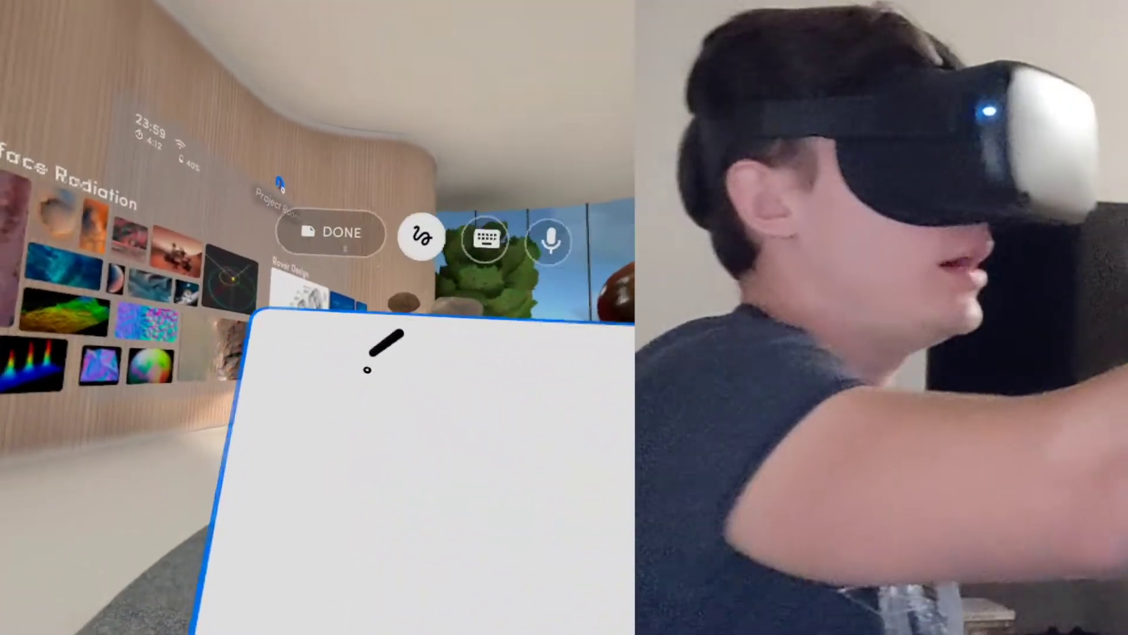
left_click_drag(331, 323, 332, 362)
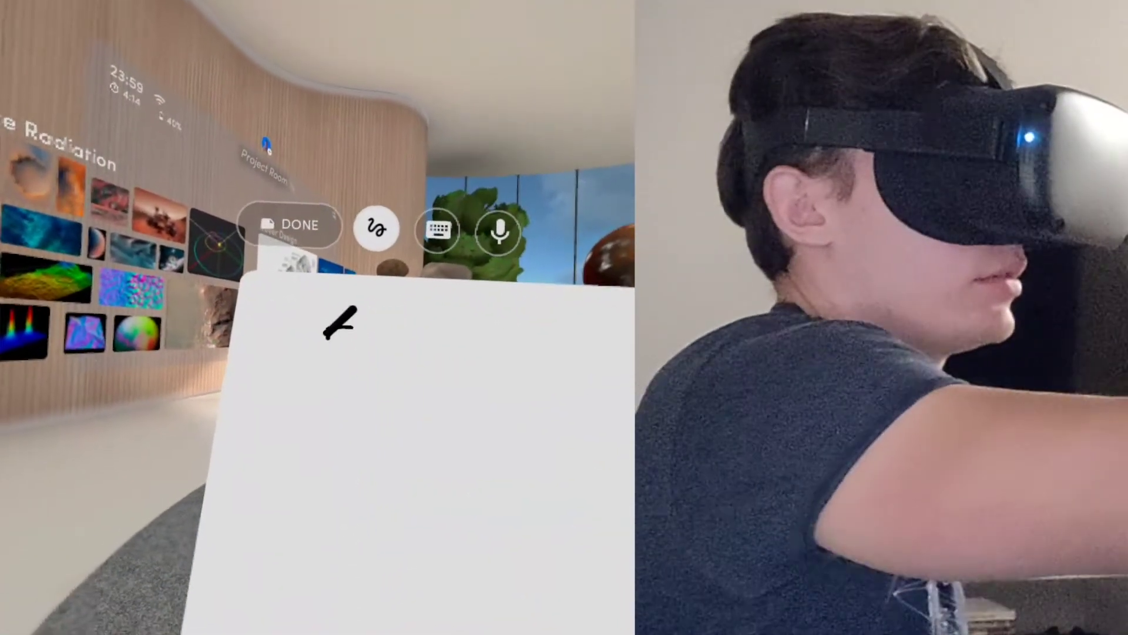
left_click(338, 355)
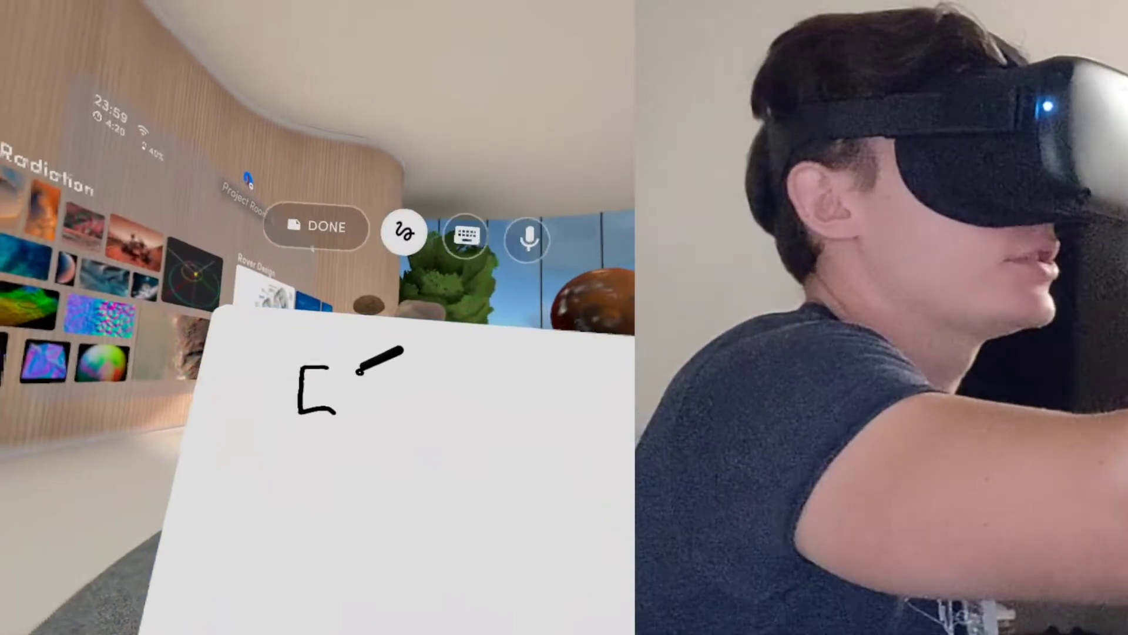
mouse_move(351, 348)
left_mouse_down()
mouse_move(349, 389)
mouse_move(377, 393)
left_mouse_up()
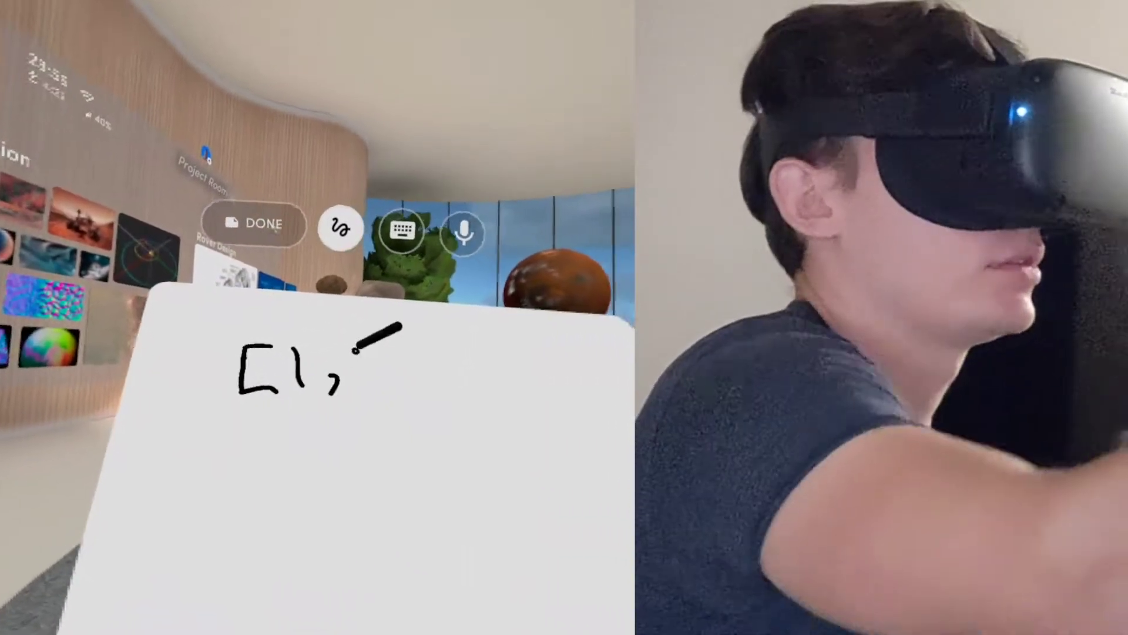
mouse_move(404, 357)
left_mouse_down()
mouse_move(425, 375)
mouse_move(355, 393)
mouse_move(386, 364)
mouse_move(346, 404)
mouse_move(375, 372)
mouse_move(349, 389)
left_mouse_up()
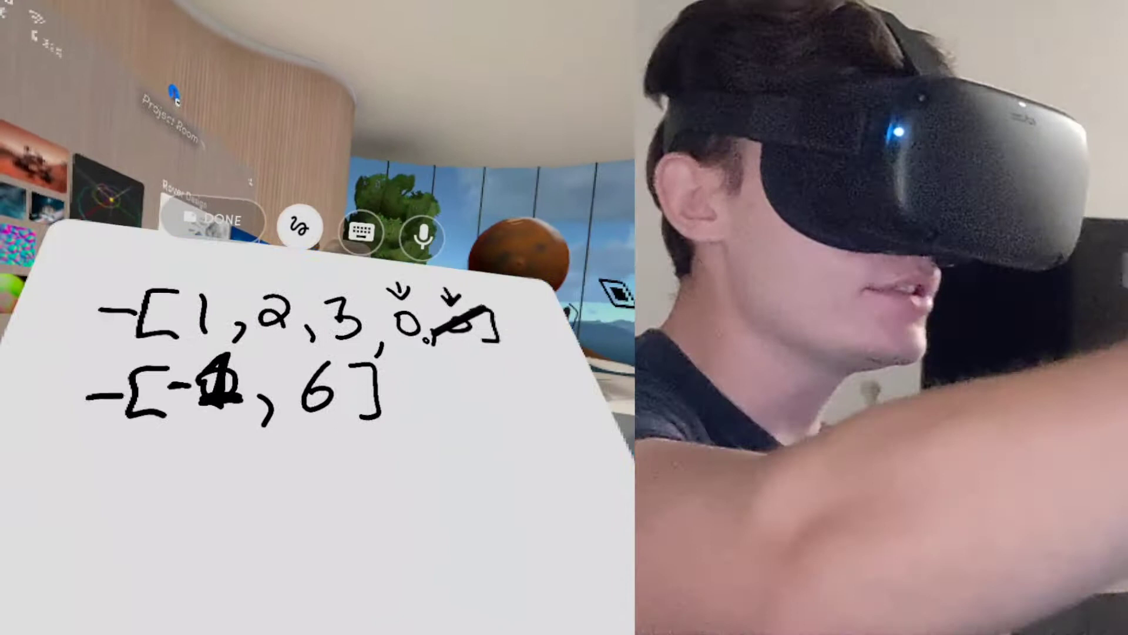
Step: Mark the two trailing 0 slots of [1,2,3,0,0] and start a merged-result row beneath
left_click_drag(477, 344, 577, 357)
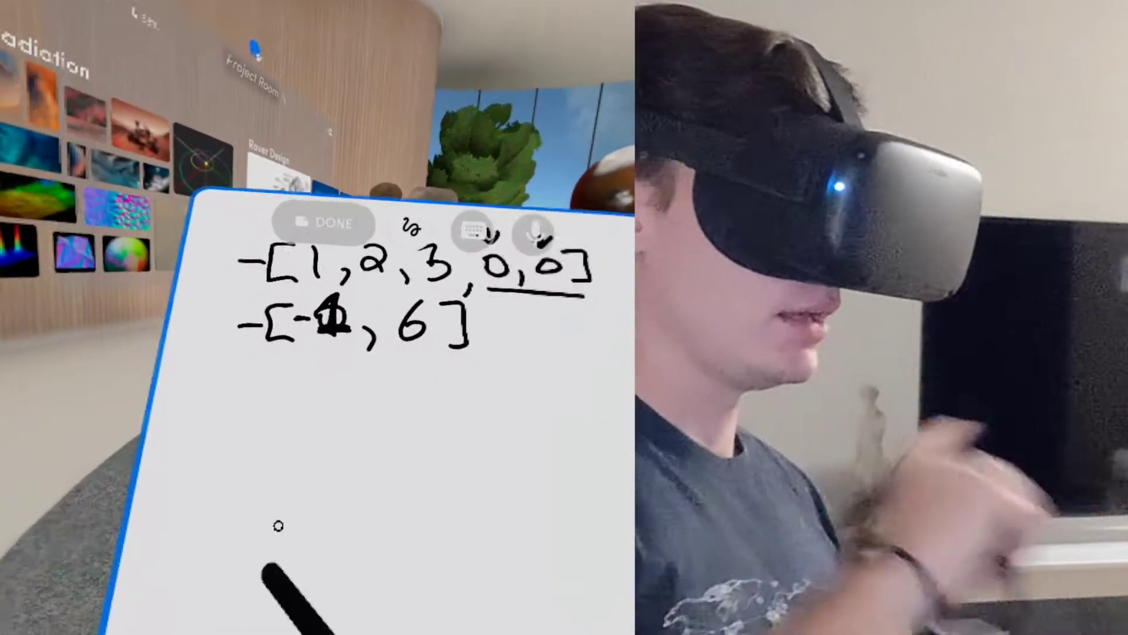
left_click_drag(360, 391, 319, 393)
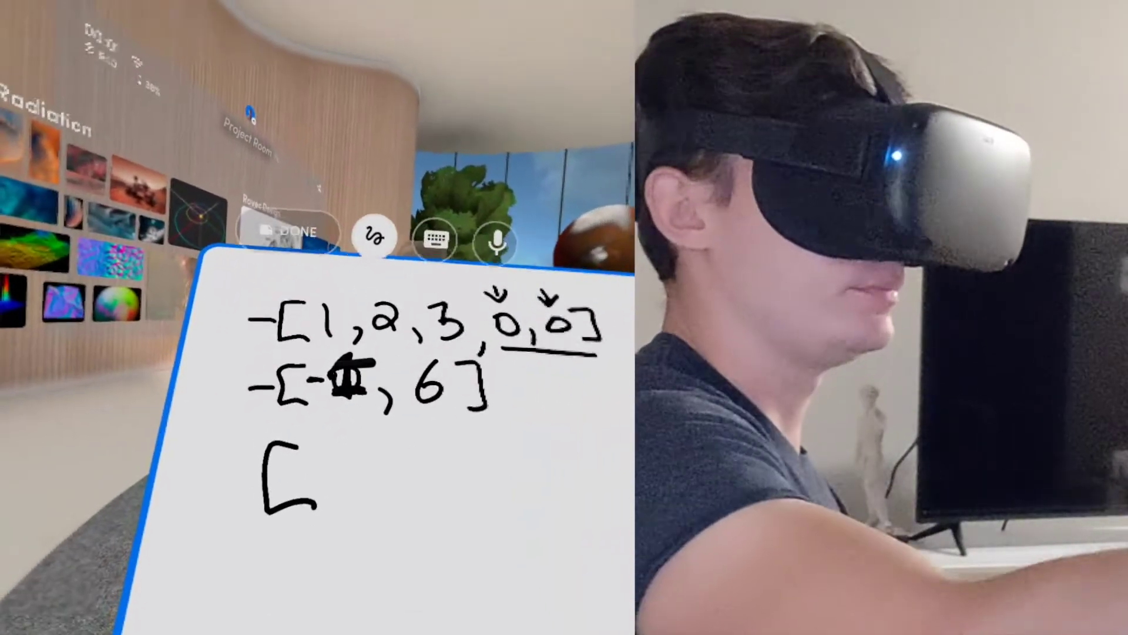
Step: Write -1, 1, 2 and trailing dots in the result row, cross off used values, and circle it
left_click_drag(322, 464, 357, 463)
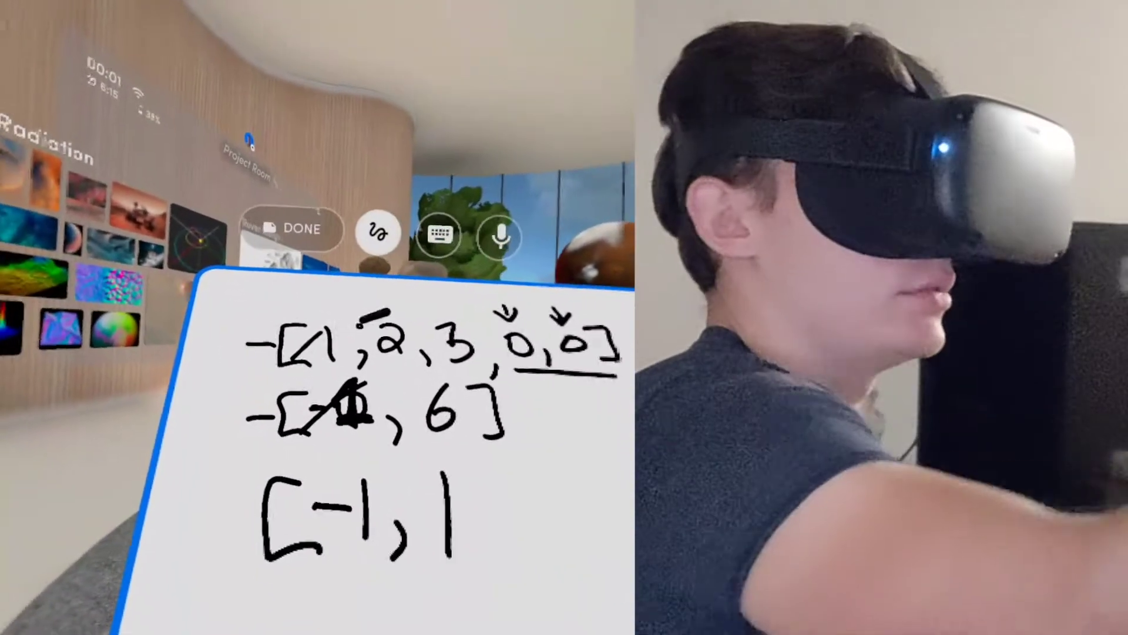
left_click_drag(255, 275, 214, 308)
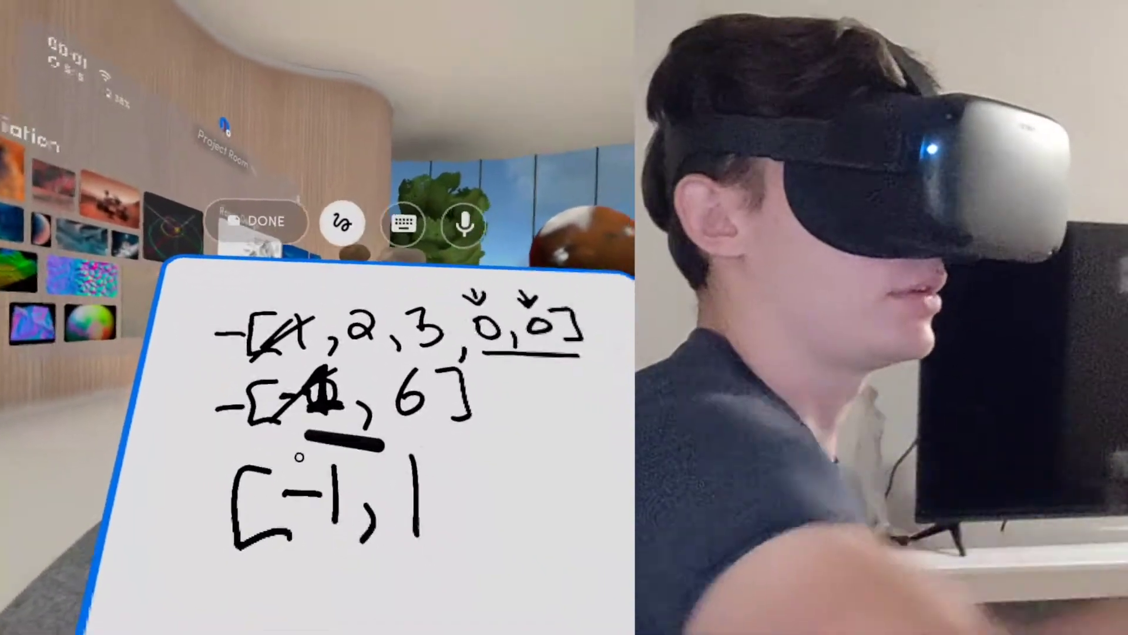
mouse_move(394, 451)
left_mouse_down()
mouse_move(386, 477)
mouse_move(414, 445)
left_mouse_up()
left_click_drag(254, 251, 223, 282)
left_click_drag(436, 401, 498, 401)
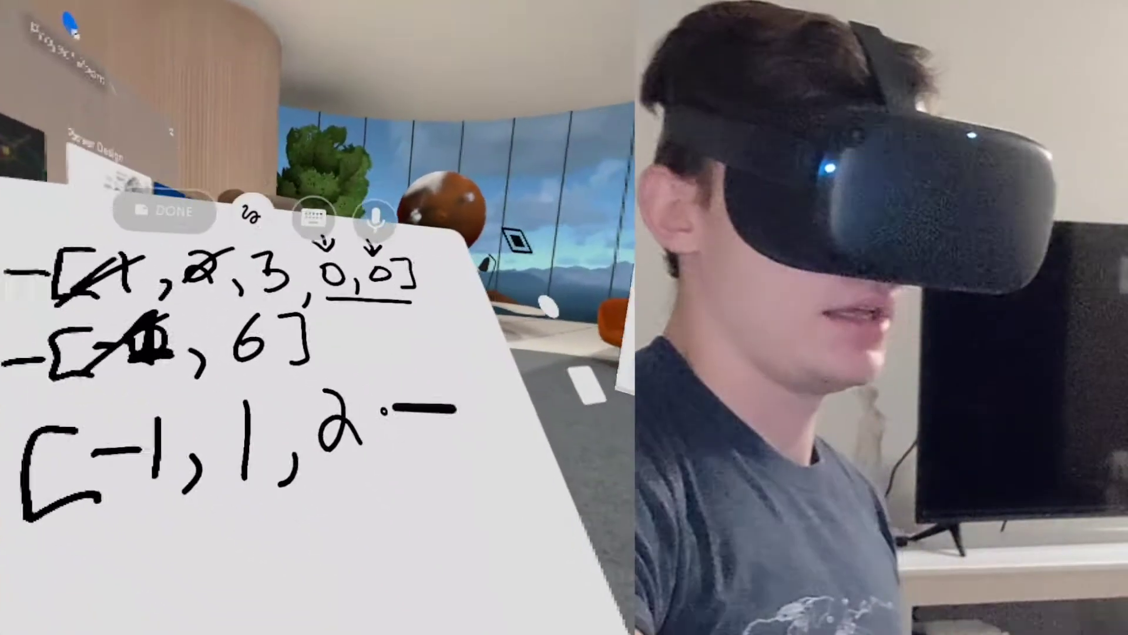
left_click_drag(362, 434, 375, 428)
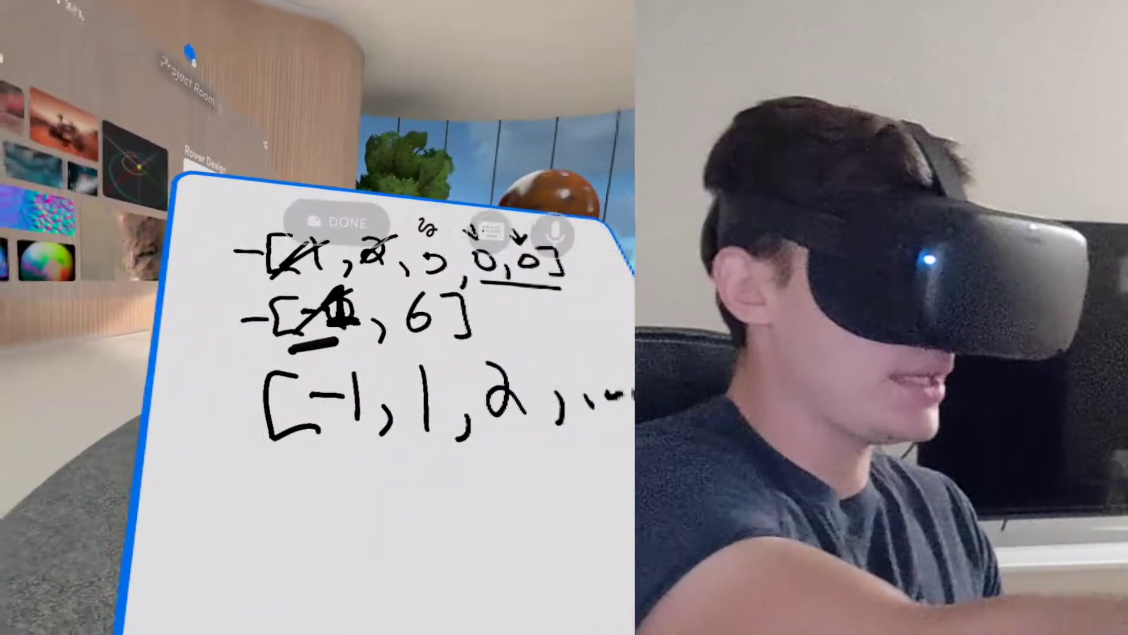
left_click_drag(201, 350, 189, 430)
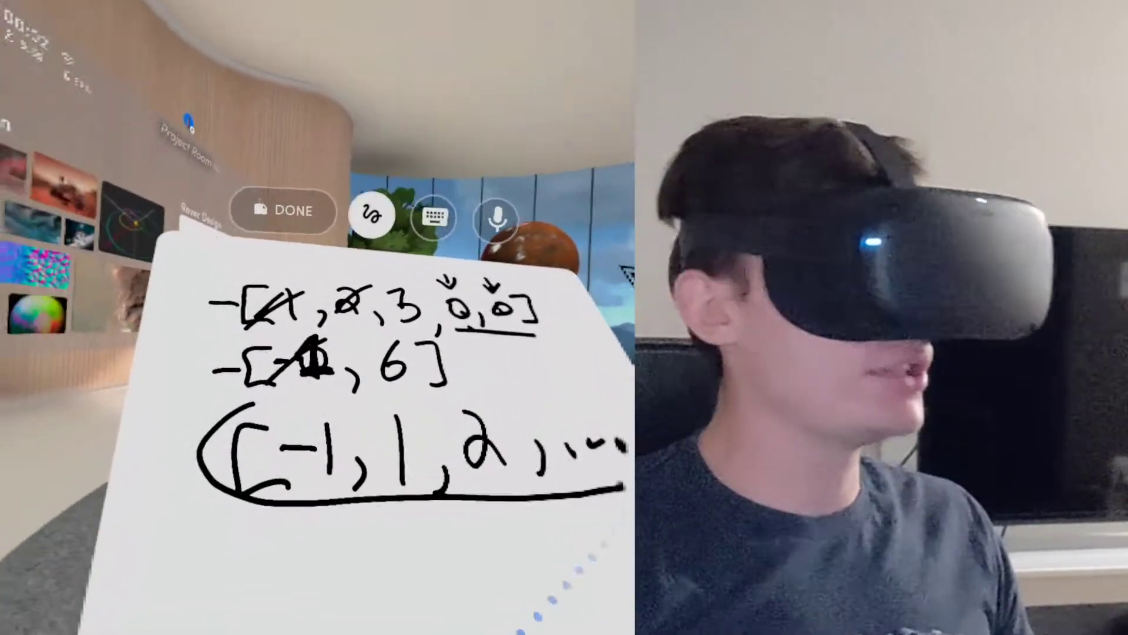
Step: Draw an arrow from the second array's 6] up to the boxed zeros
mouse_move(309, 380)
left_mouse_down()
mouse_move(377, 370)
mouse_move(381, 345)
left_mouse_up()
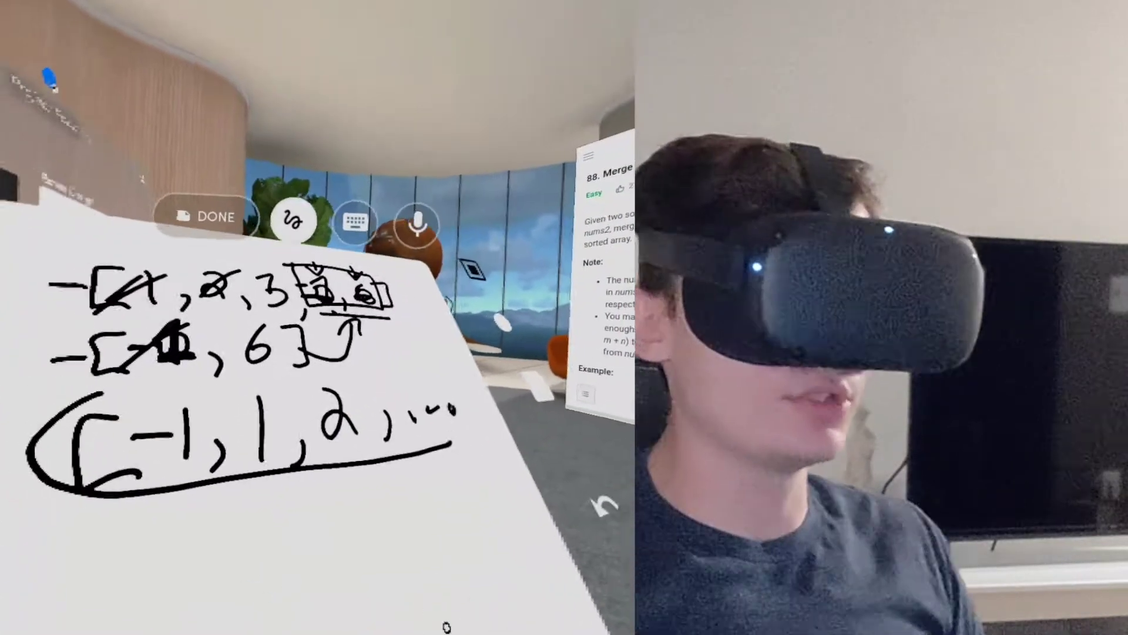
Step: Draw a line beneath the second array, then undo it with Ctrl+Z
left_click_drag(458, 402, 581, 401)
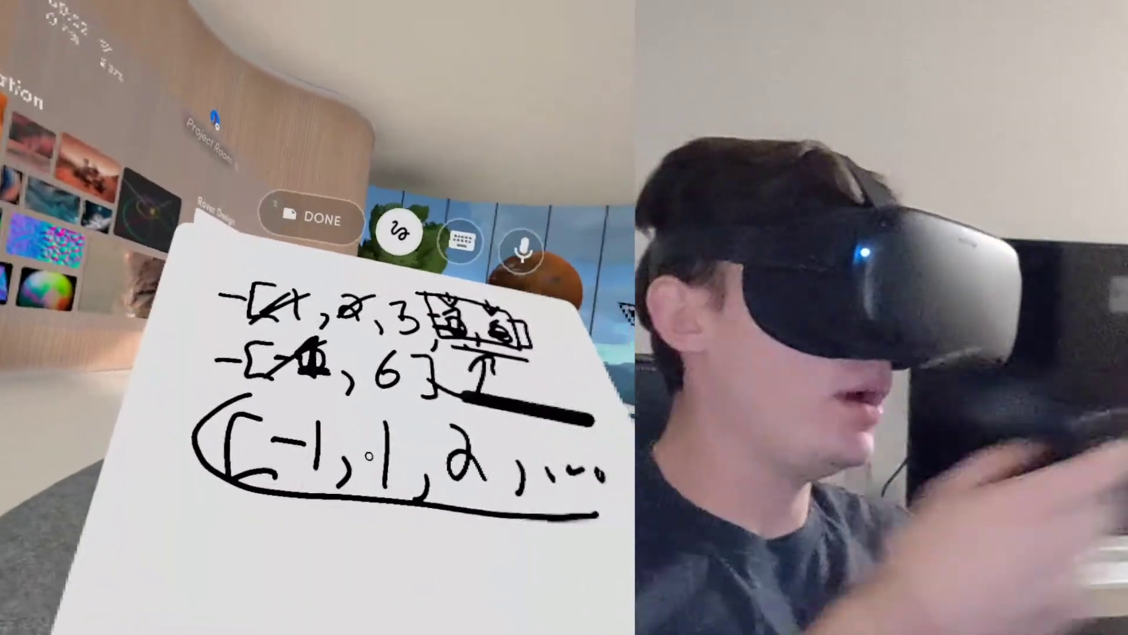
key("ctrl+z")
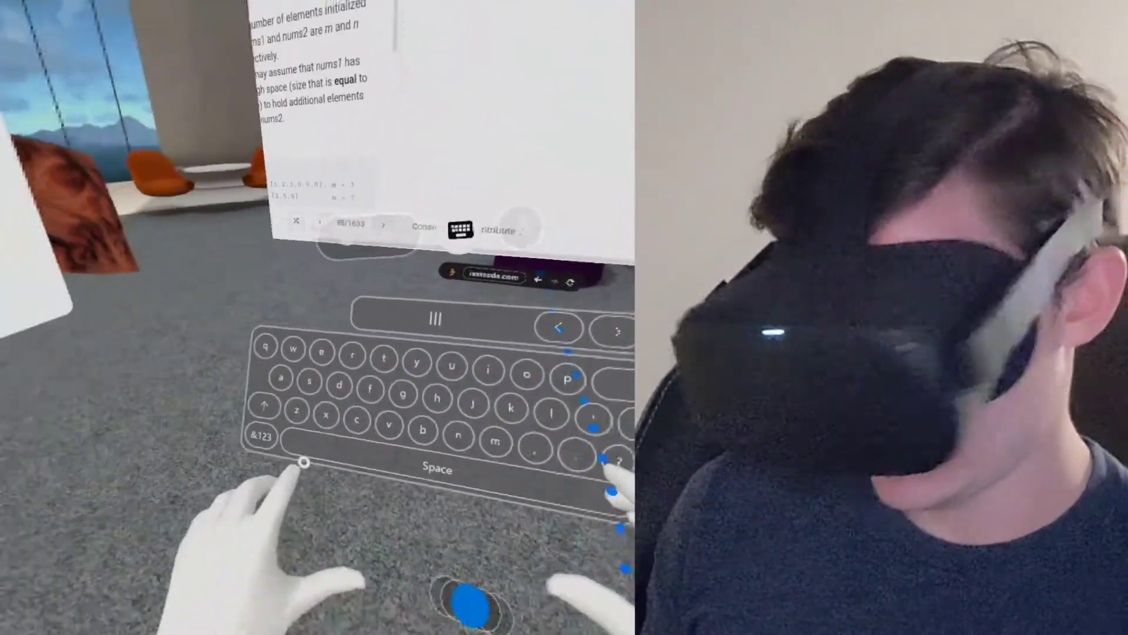
Step: Switch the virtual keyboard to the &123 numbers-and-symbols layout for code entry
left_click(263, 436)
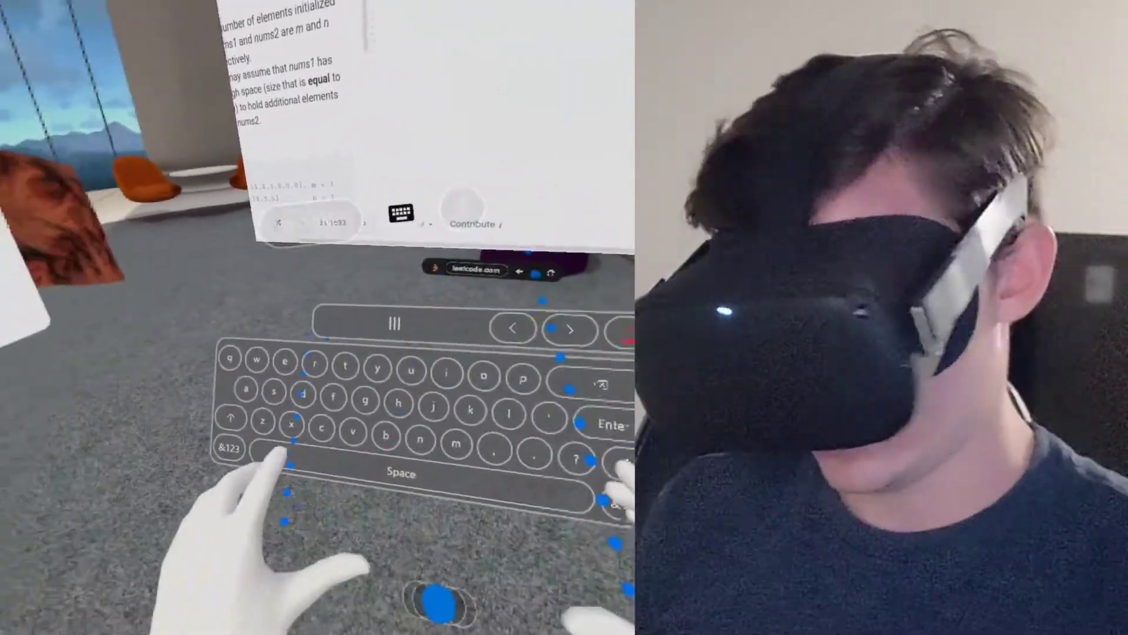
left_click(224, 454)
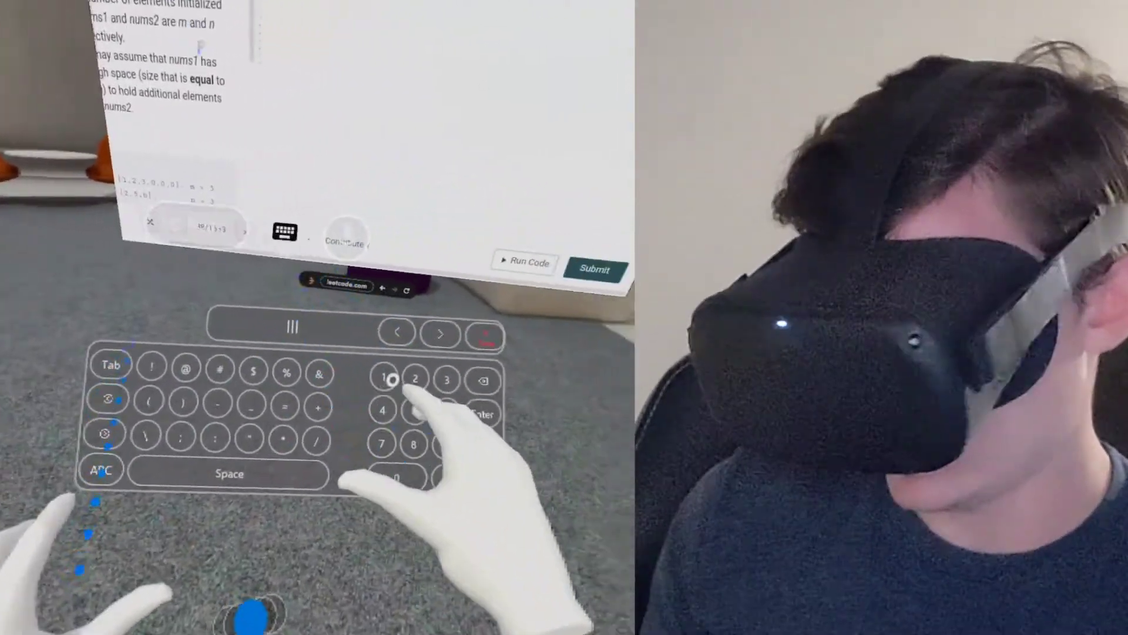